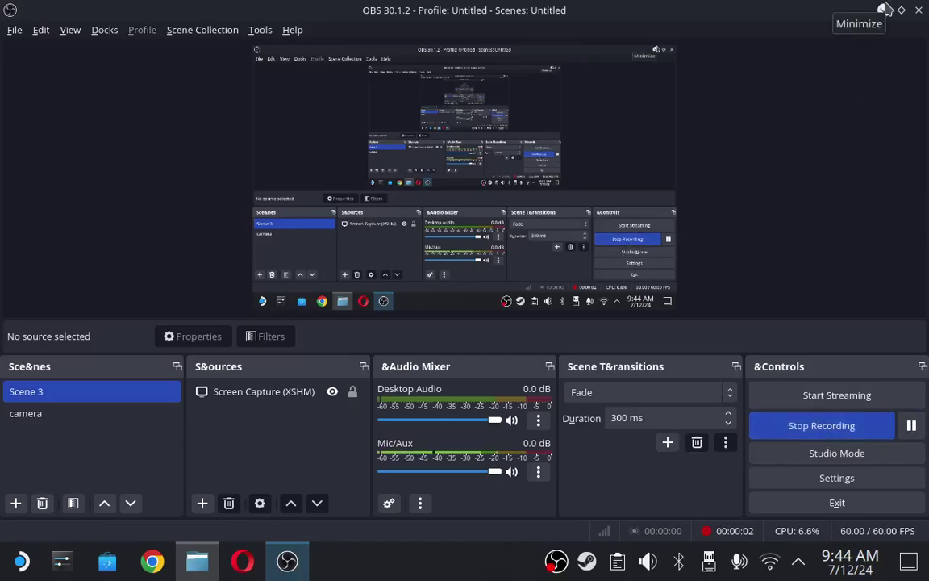
- Switch from OBS to Dolphin and extract Fightcade-linux-latest.tar.gz into the desktop's Fightcade folder
{"action": "left_click", "coordinate": [885, 9]}
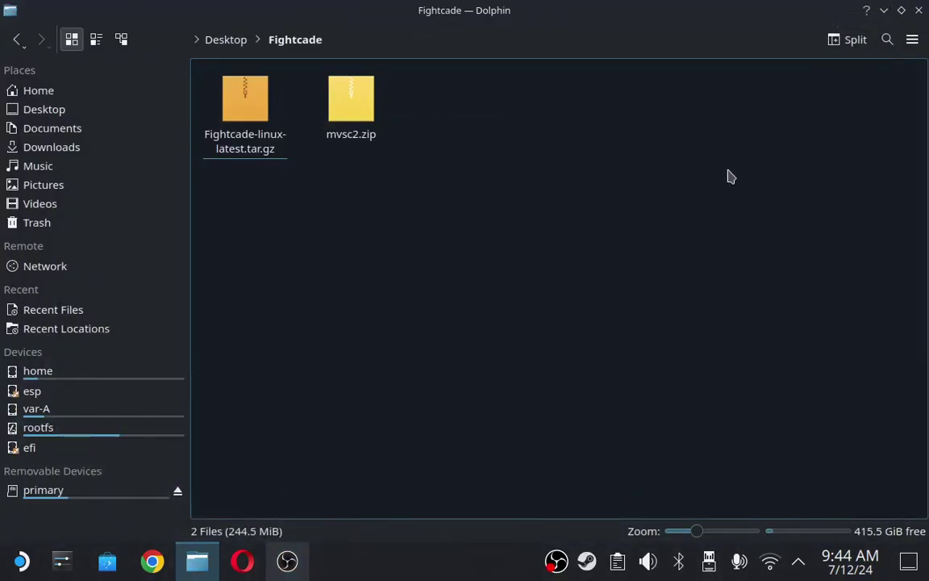
{"action": "left_click_drag", "start_coordinate": [687, 25], "coordinate": [631, 75]}
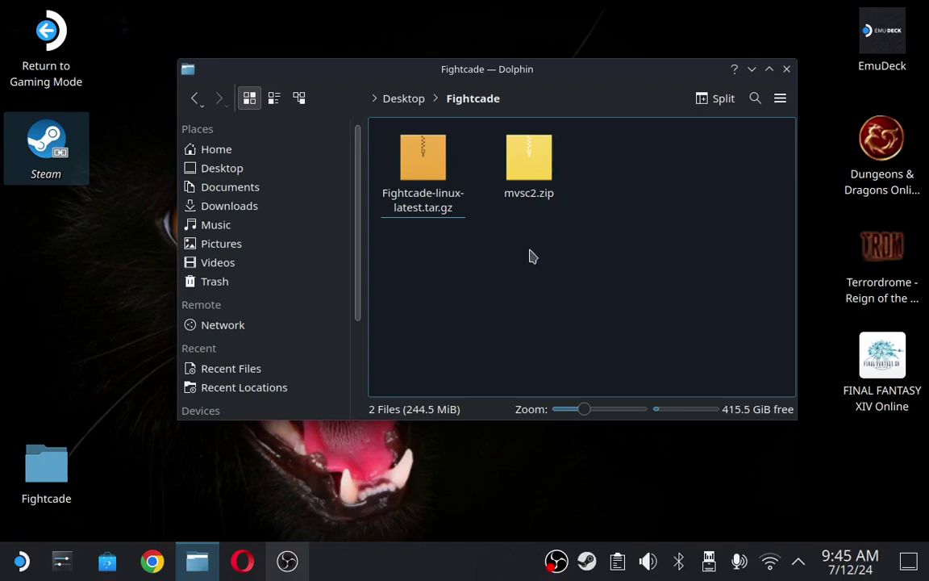
{"action": "right_click", "coordinate": [418, 184]}
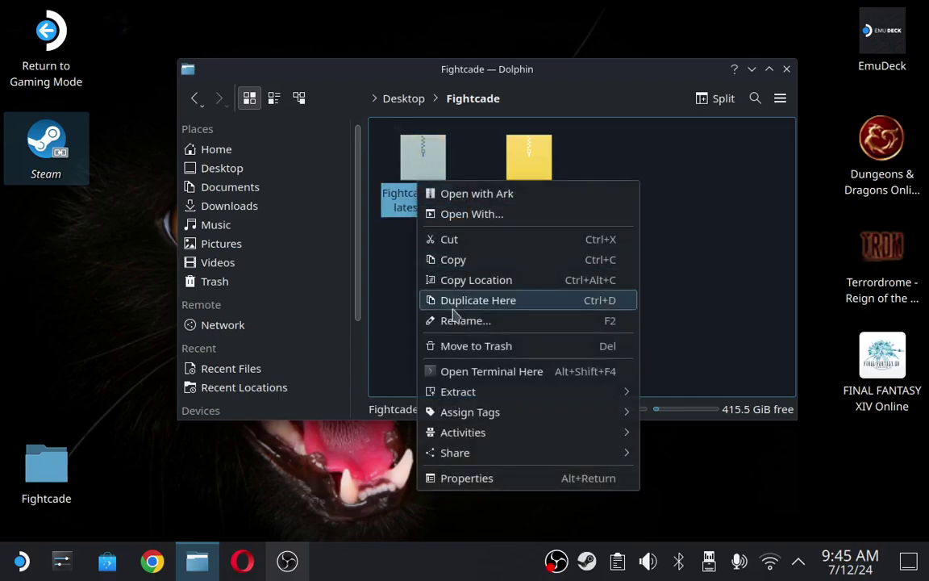
{"action": "mouse_move", "coordinate": [481, 396]}
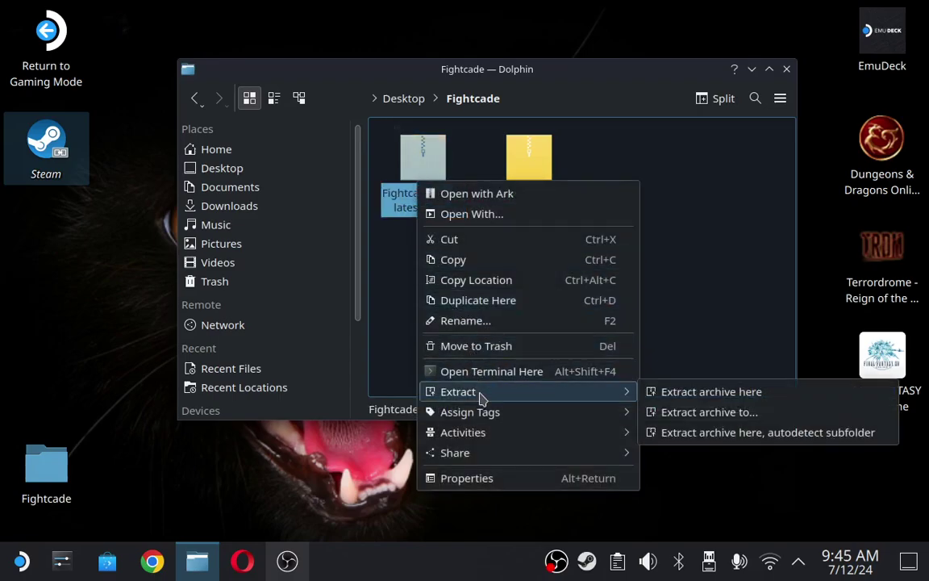
{"action": "left_click", "coordinate": [649, 392]}
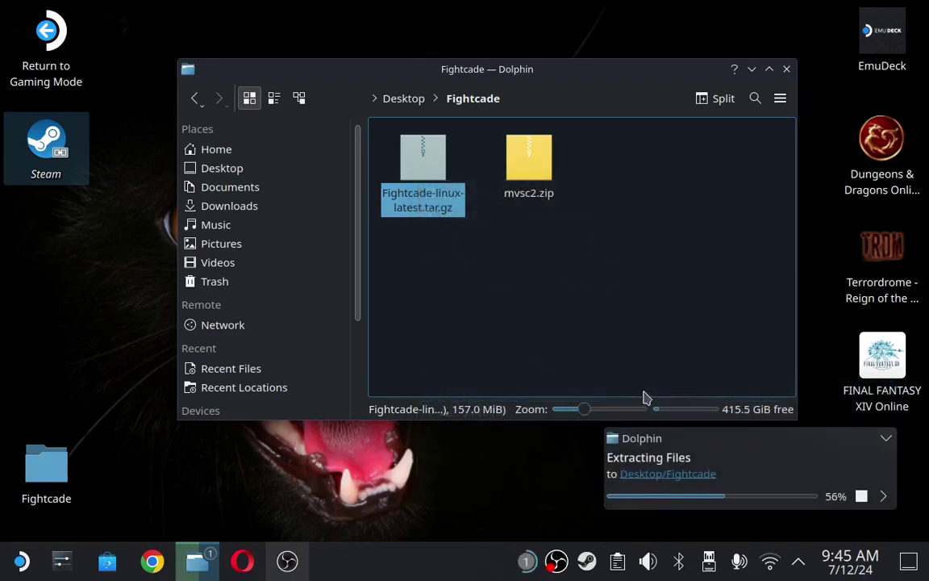
{"action": "left_click", "coordinate": [617, 315]}
- Move mvsc2.zip into the Flycast ROMs folder within the extracted Fightcade folder's ROMs directory
{"action": "right_click", "coordinate": [637, 173]}
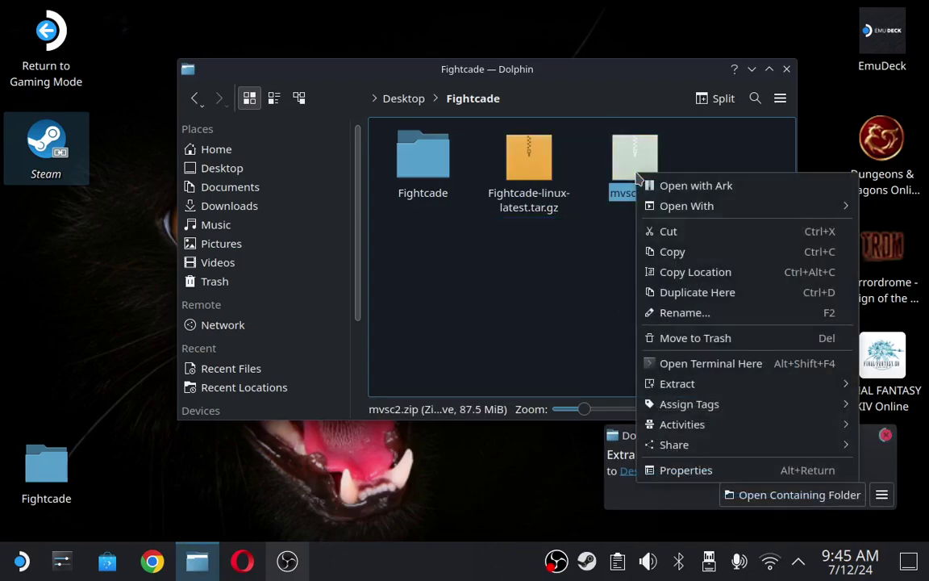
{"action": "left_click", "coordinate": [670, 231]}
{"action": "left_click", "coordinate": [433, 171]}
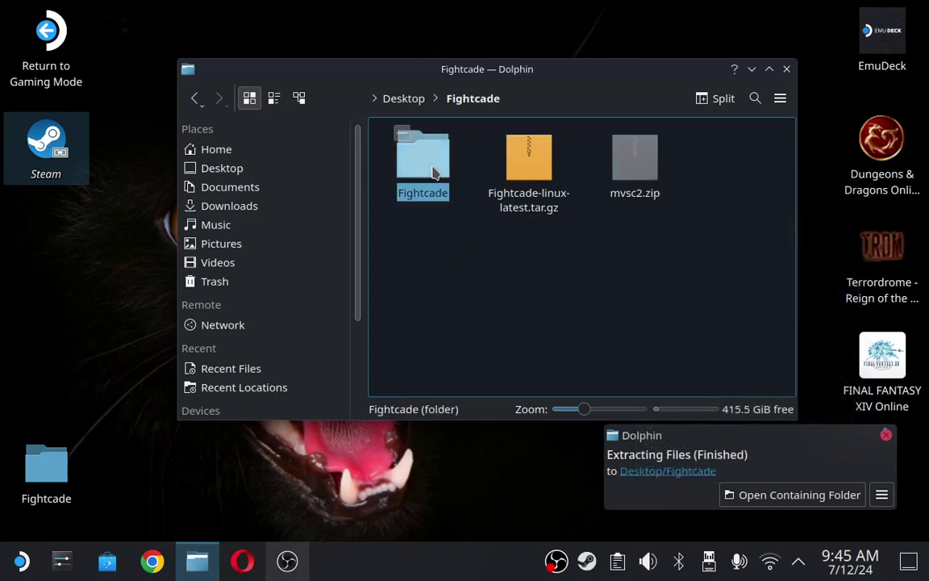
{"action": "double_click", "coordinate": [433, 172]}
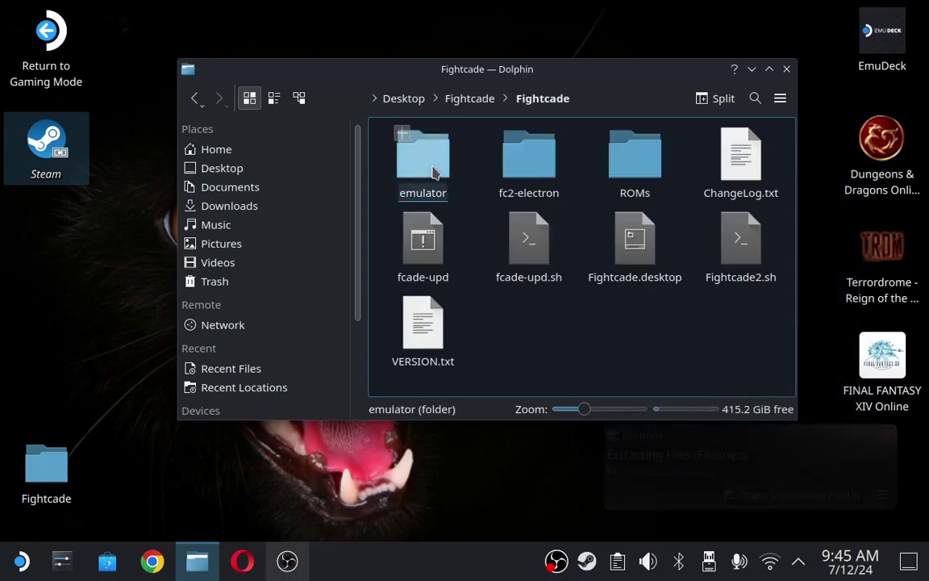
{"action": "double_click", "coordinate": [621, 187]}
{"action": "left_click", "coordinate": [623, 187]}
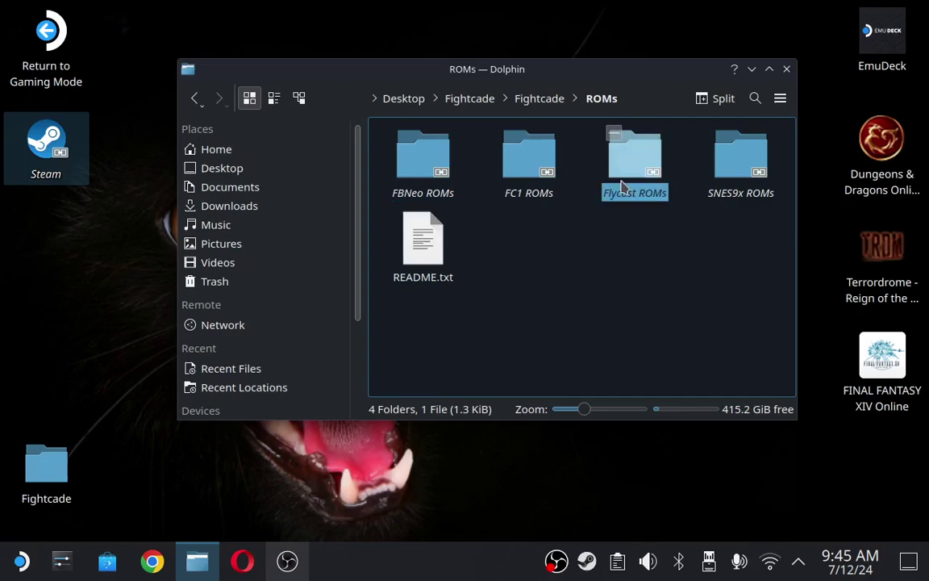
{"action": "double_click", "coordinate": [621, 187]}
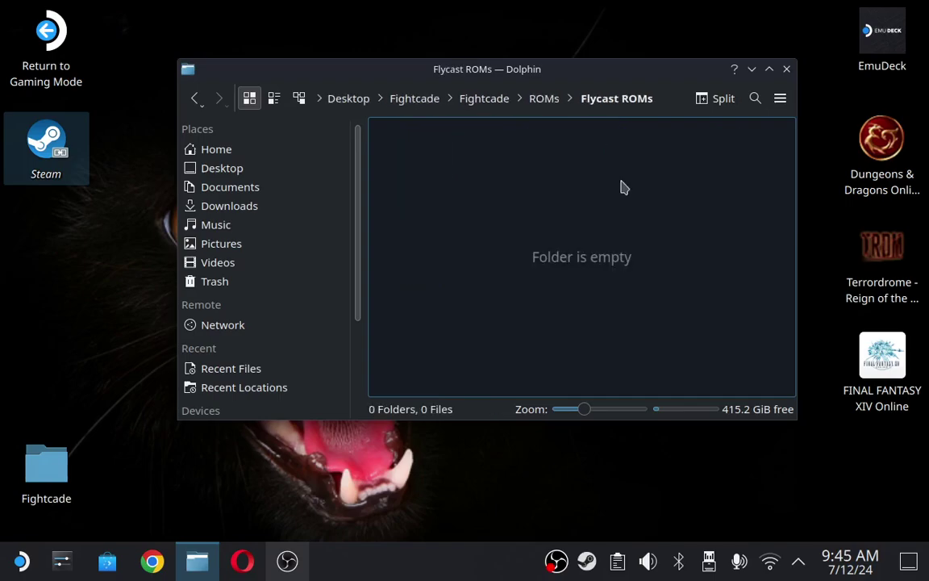
{"action": "right_click", "coordinate": [570, 232]}
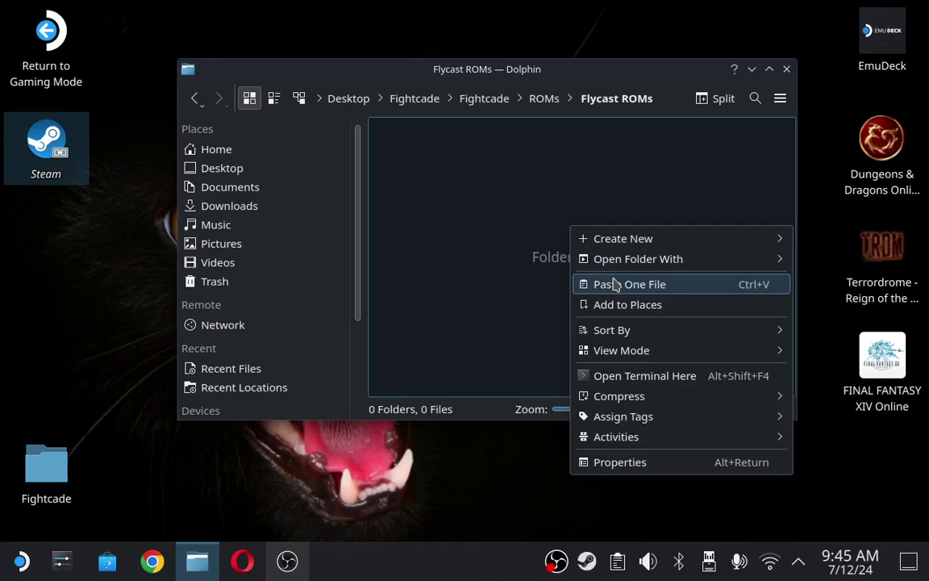
{"action": "left_click", "coordinate": [615, 284]}
{"action": "left_click", "coordinate": [574, 262]}
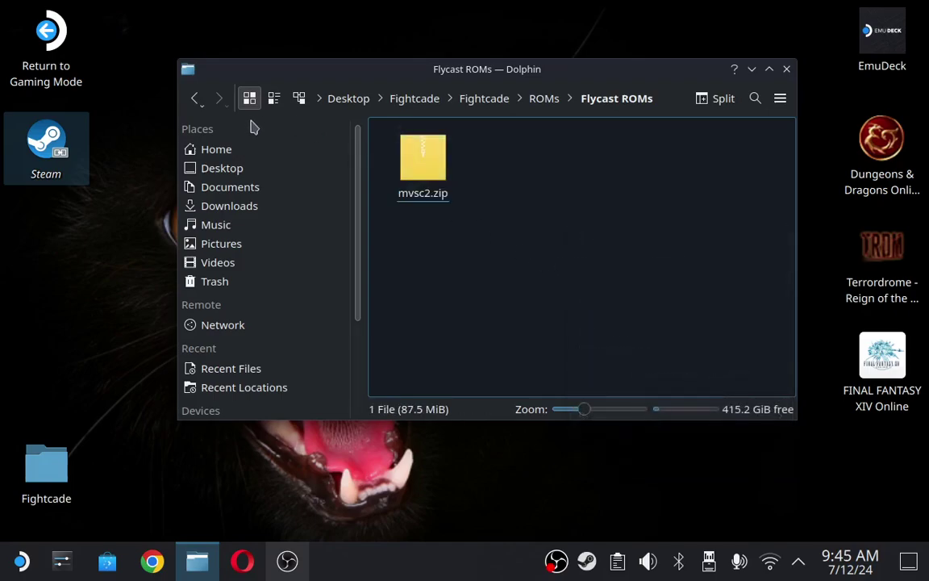
- Go back to the extracted Fightcade folder and execute Fightcade.desktop
{"action": "left_click", "coordinate": [195, 98]}
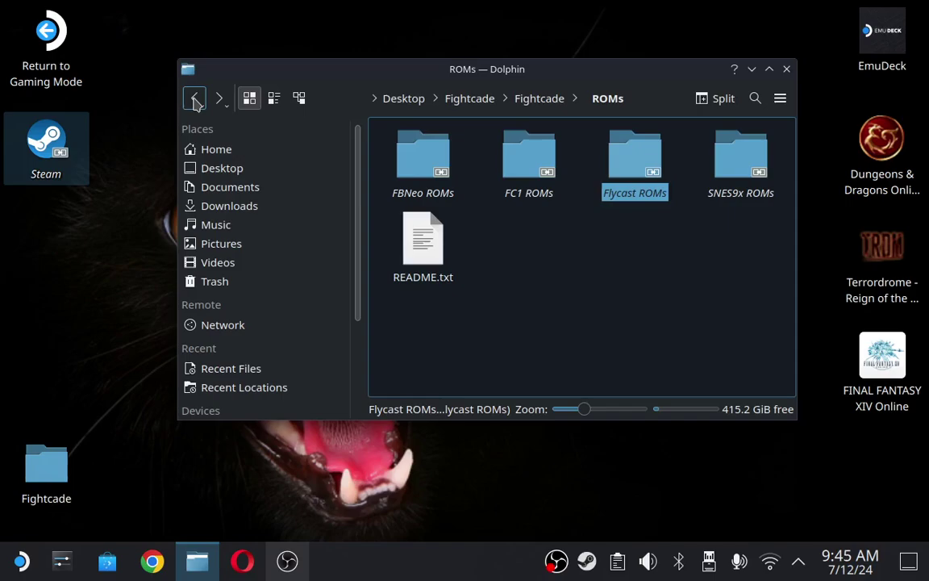
{"action": "left_click", "coordinate": [194, 97]}
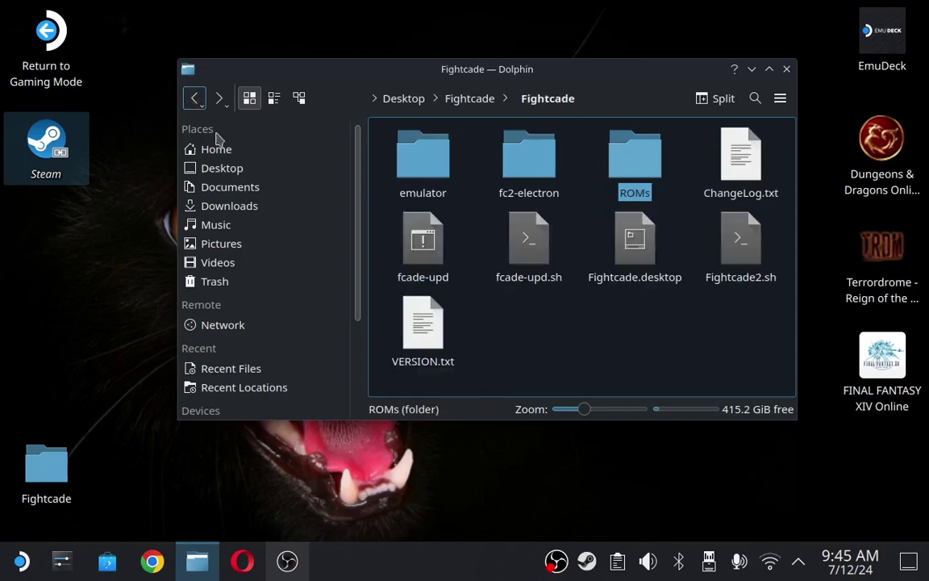
{"action": "left_click", "coordinate": [638, 278]}
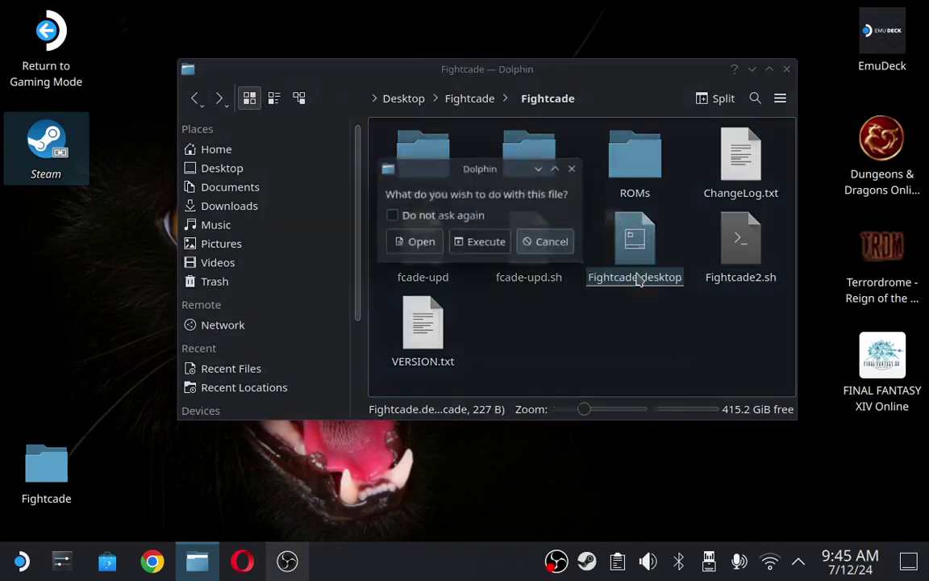
{"action": "left_click", "coordinate": [481, 240]}
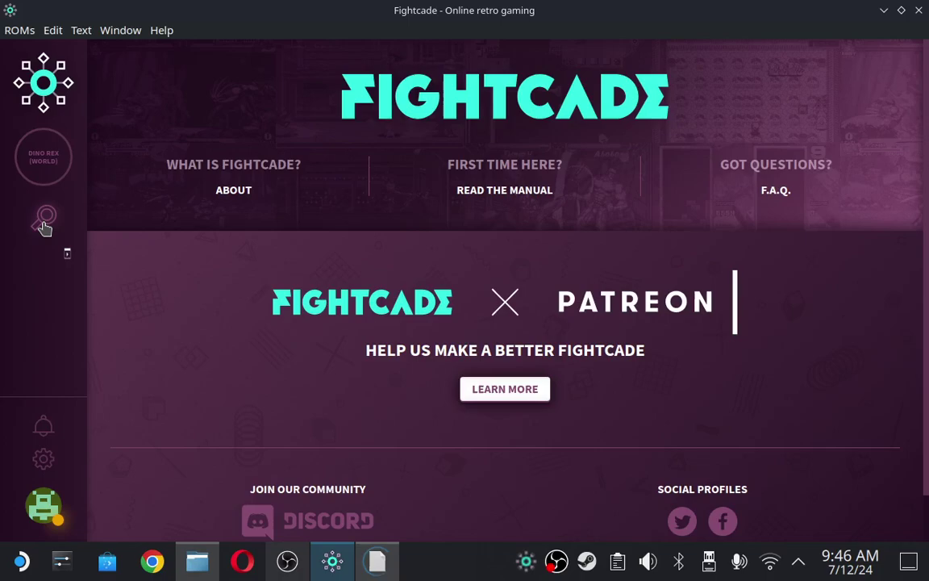
- Join the Marvel vs. Capcom 2 (Flycast) room from the favorite games and launch its test game
{"action": "left_click", "coordinate": [46, 224]}
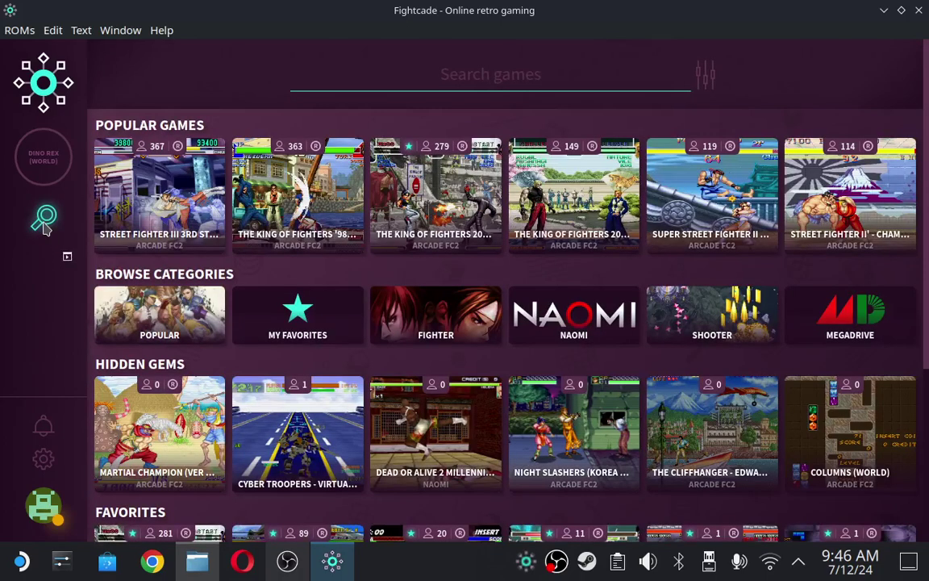
{"action": "left_click", "coordinate": [298, 312]}
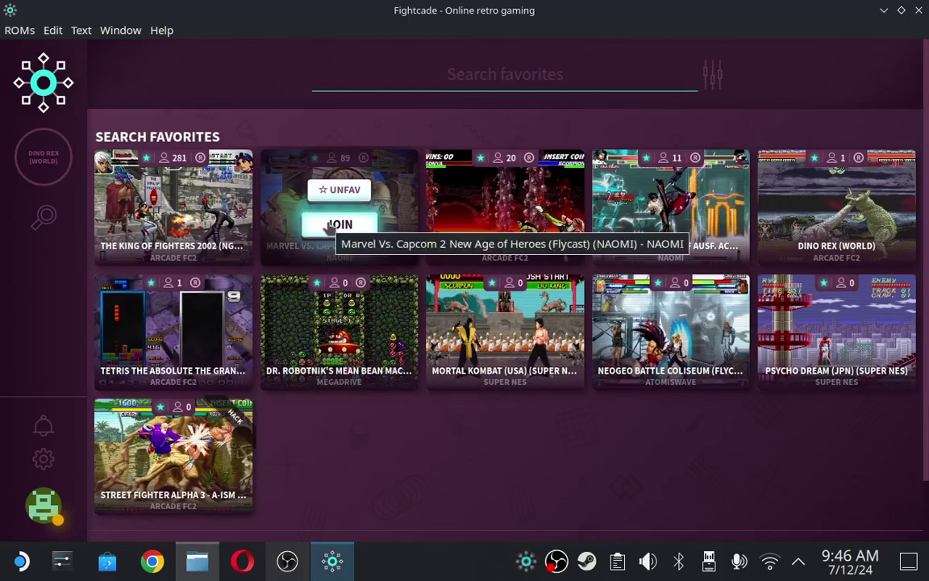
{"action": "left_click", "coordinate": [330, 227]}
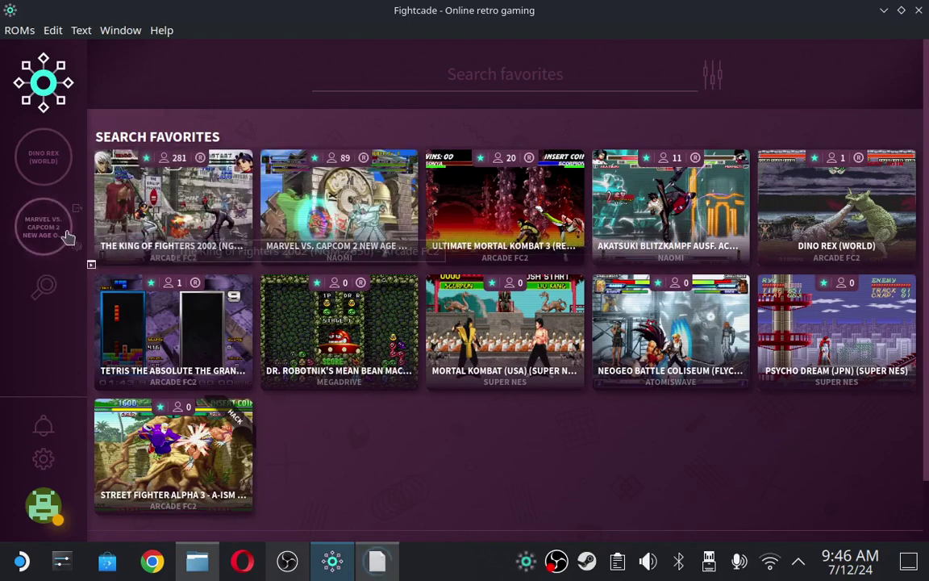
{"action": "left_click", "coordinate": [66, 231]}
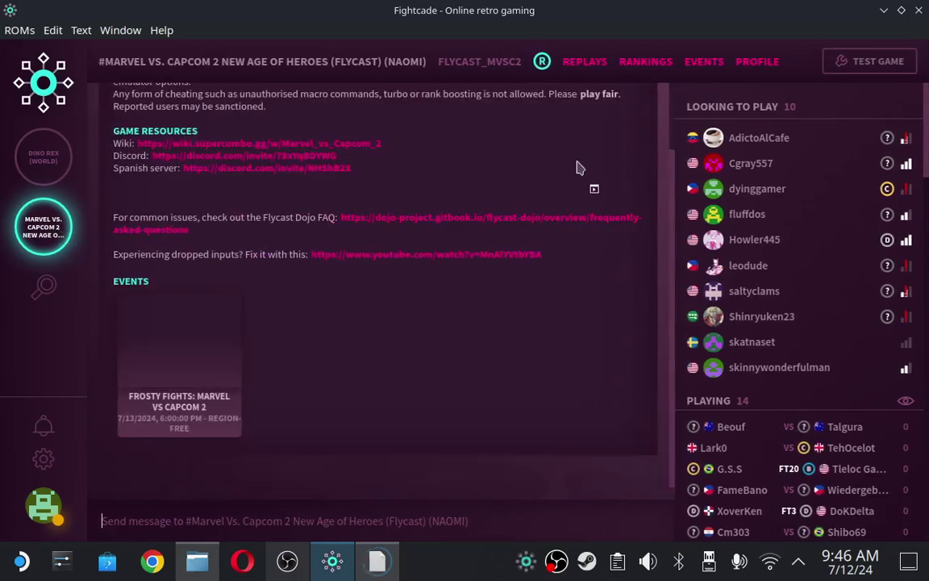
{"action": "left_click", "coordinate": [853, 65]}
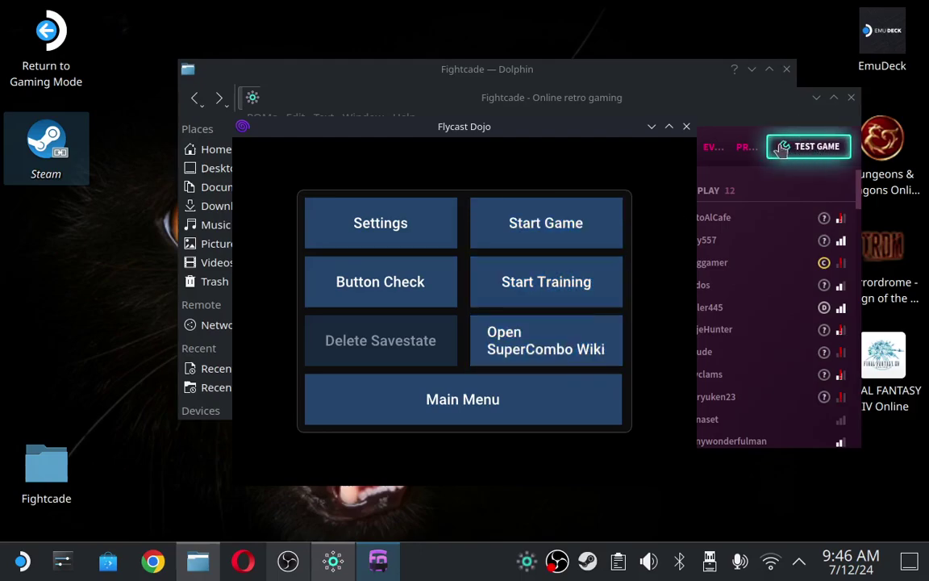
- Switch to Steam and open the controller's desktop layout for editing from the Steam settings
{"action": "left_click", "coordinate": [54, 153]}
{"action": "left_click", "coordinate": [51, 150]}
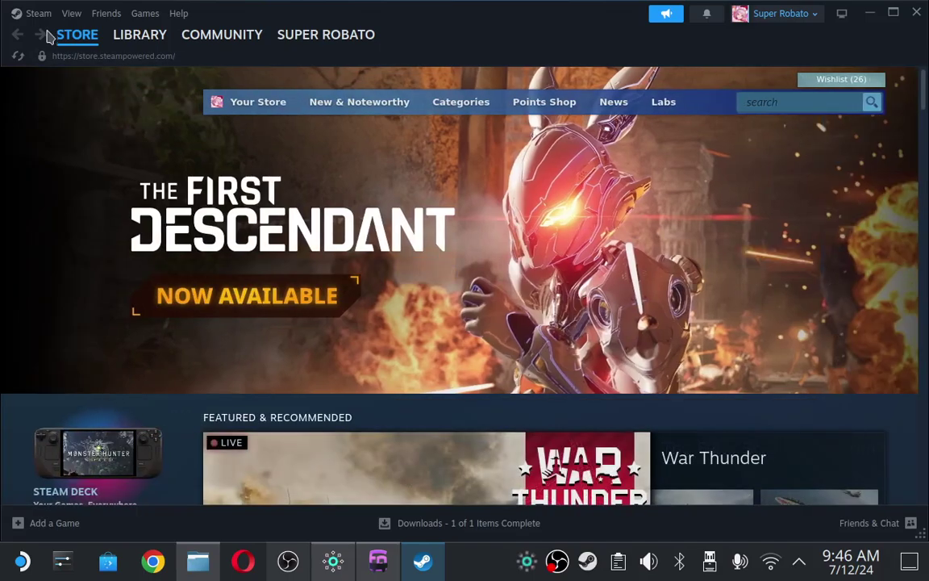
{"action": "left_click", "coordinate": [36, 13]}
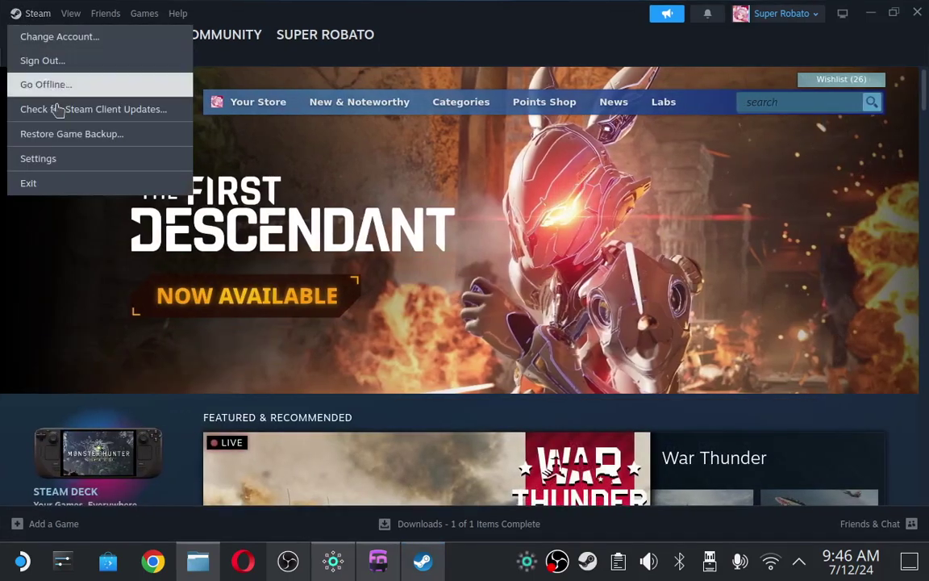
{"action": "left_click", "coordinate": [68, 164]}
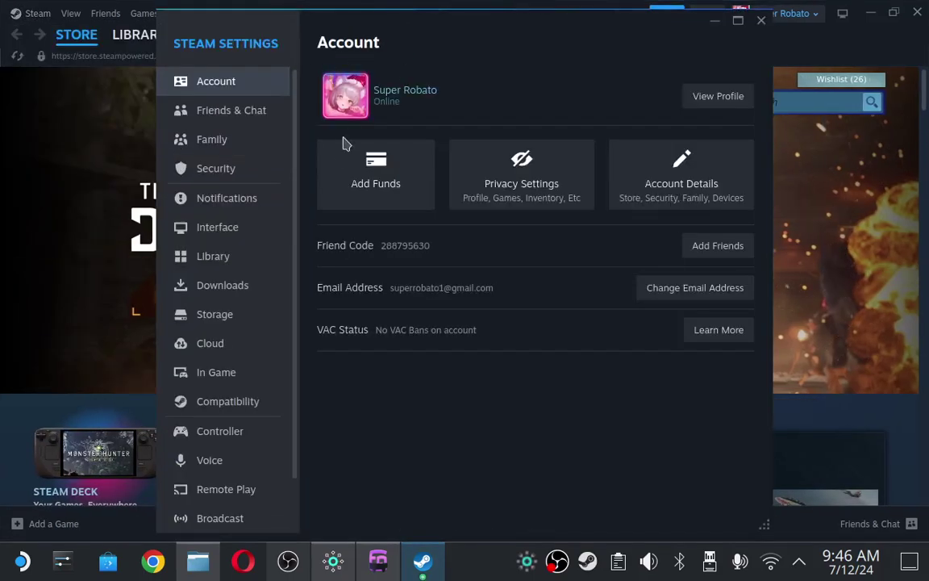
{"action": "scroll", "coordinate": [293, 251], "scroll_direction": "down", "scroll_amount": 1}
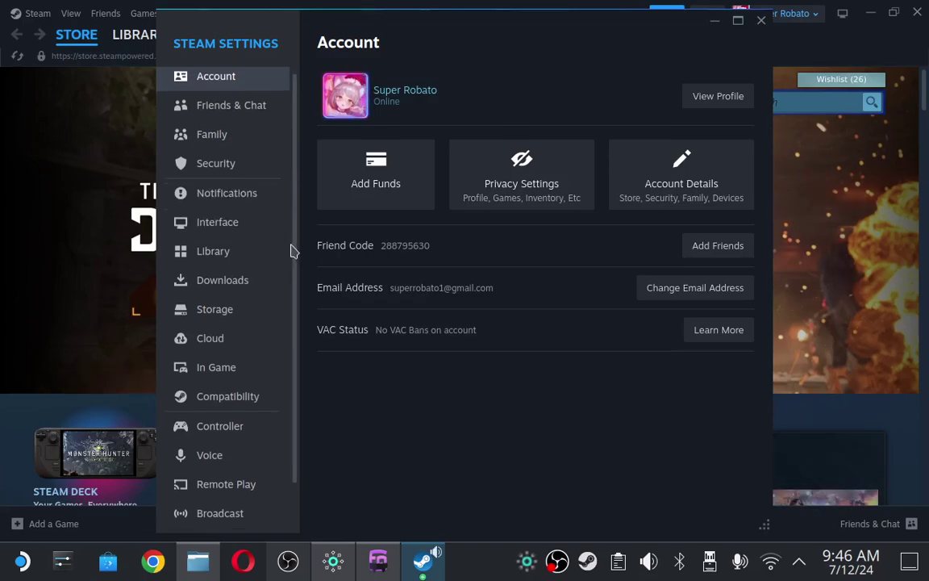
{"action": "scroll", "coordinate": [293, 251], "scroll_direction": "down", "scroll_amount": 3}
{"action": "left_click", "coordinate": [241, 379]}
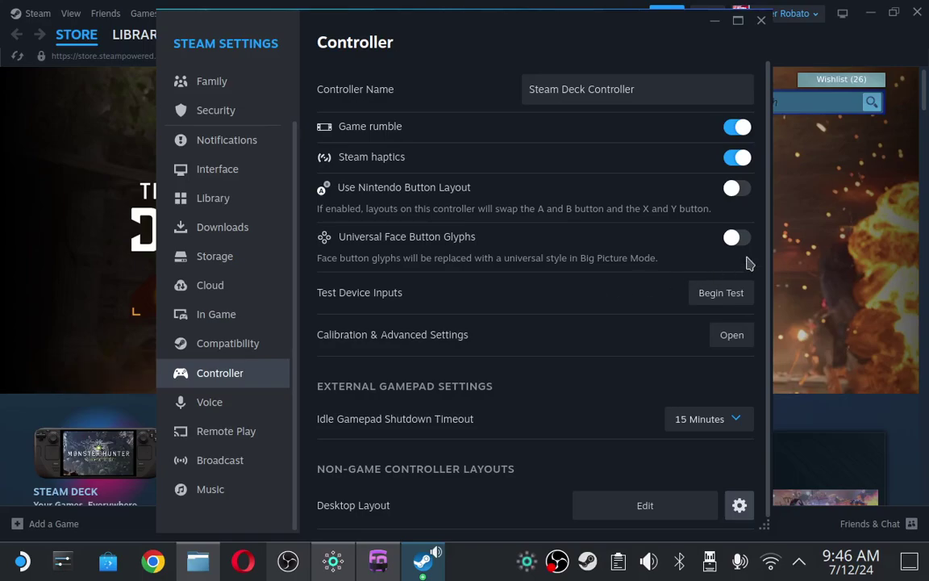
{"action": "scroll", "coordinate": [726, 347], "scroll_direction": "down", "scroll_amount": 1}
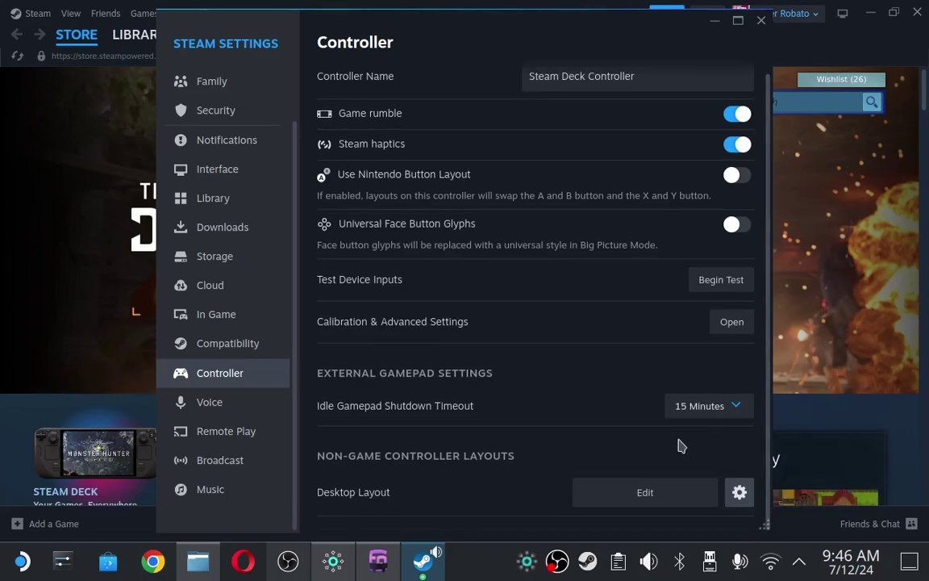
{"action": "left_click", "coordinate": [646, 490]}
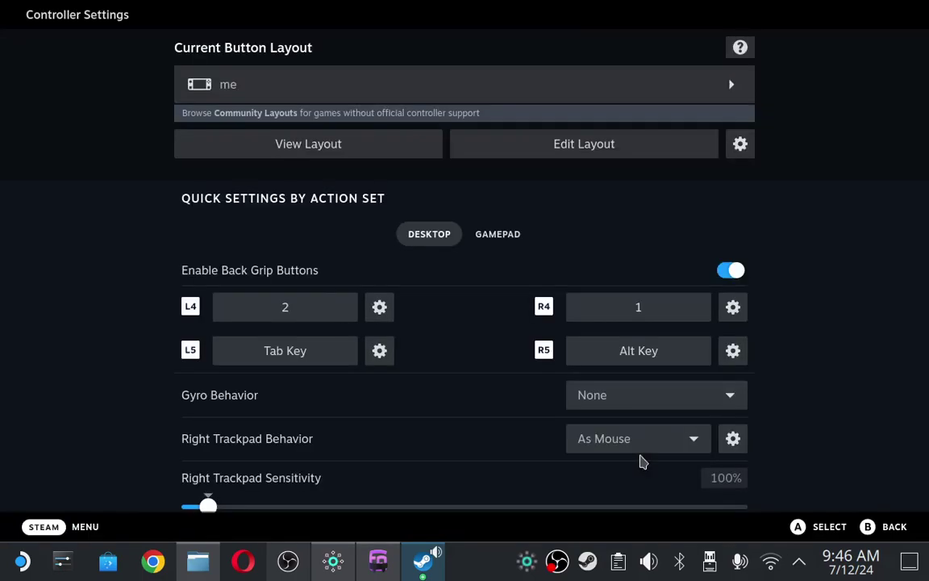
- Apply the saved "Gamepad with Mouse Trackpad" layout as the desktop controller layout and leave the controller settings
{"action": "scroll", "coordinate": [643, 462], "scroll_direction": "down", "scroll_amount": 3}
{"action": "scroll", "coordinate": [643, 461], "scroll_direction": "up", "scroll_amount": 3}
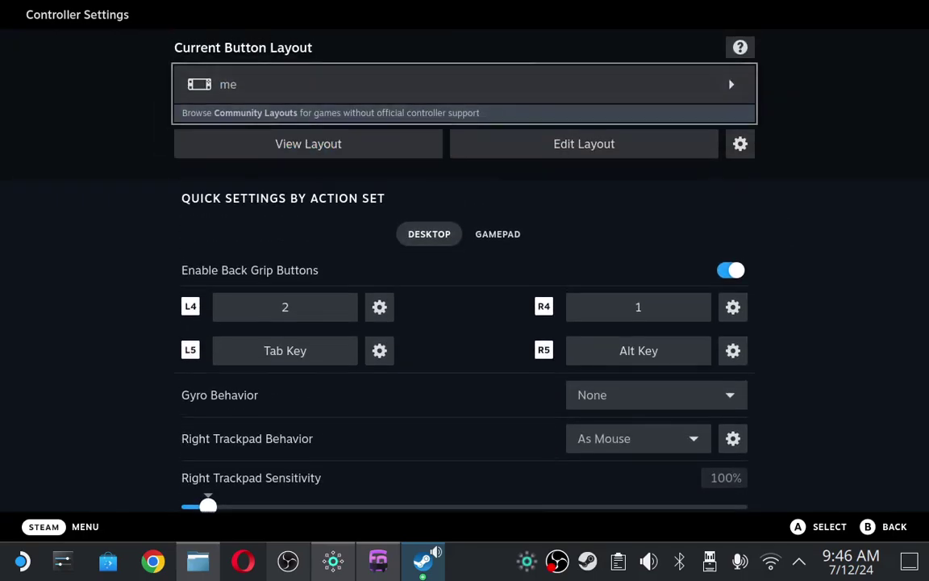
{"action": "left_click", "coordinate": [464, 84]}
{"action": "key", "text": "Right"}
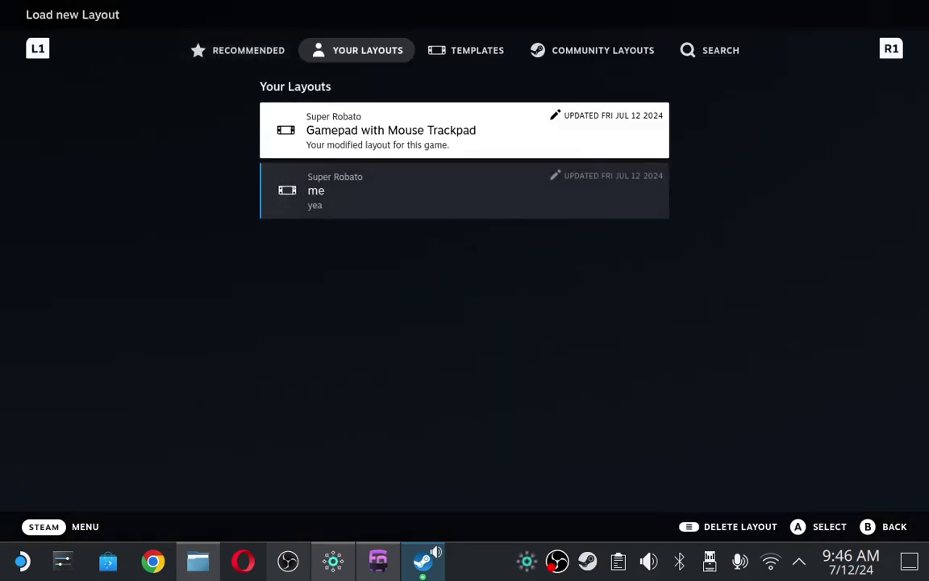
{"action": "key", "text": "Return"}
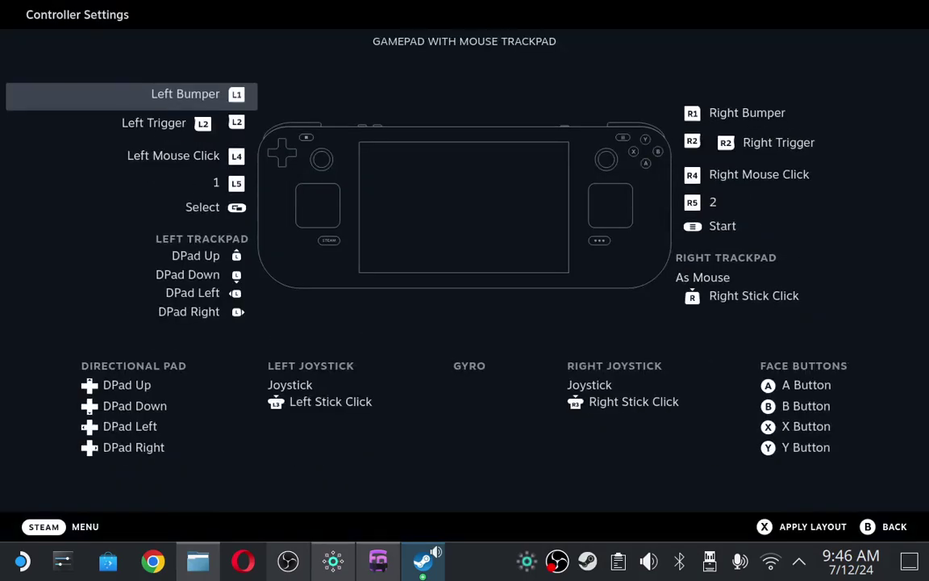
{"action": "key", "text": "x"}
{"action": "key", "text": "Escape"}
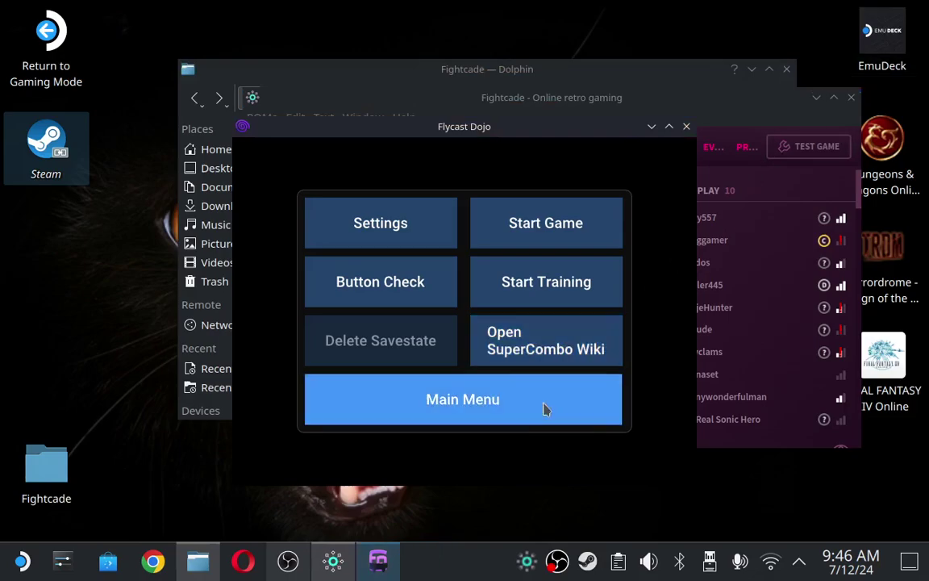
- Start the game in Flycast Dojo and pick Iron Man, Cable and Captain Commando as the team
{"action": "left_click", "coordinate": [556, 232]}
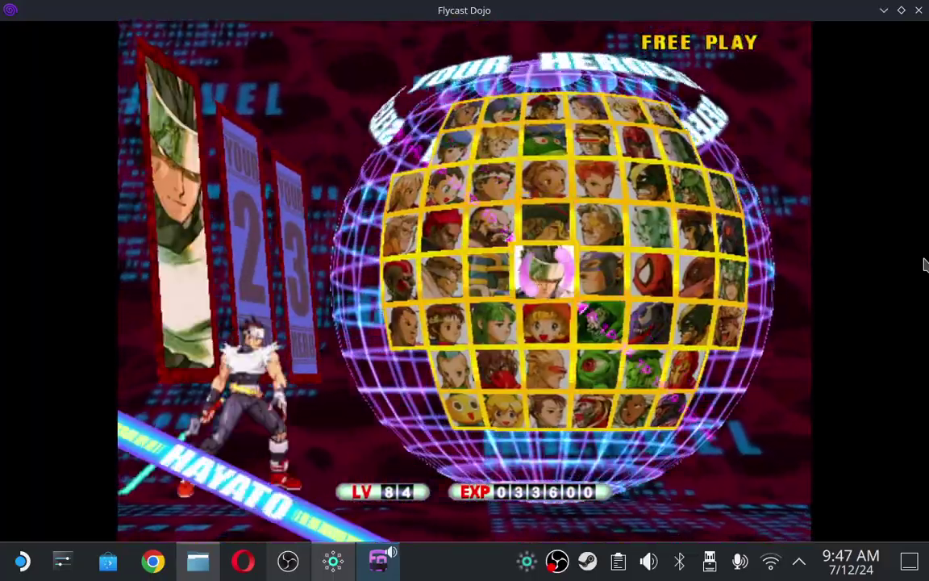
{"action": "key", "text": "Down"}
{"action": "key", "text": "Down"}
{"action": "key", "text": "Right"}
{"action": "key", "text": "Right"}
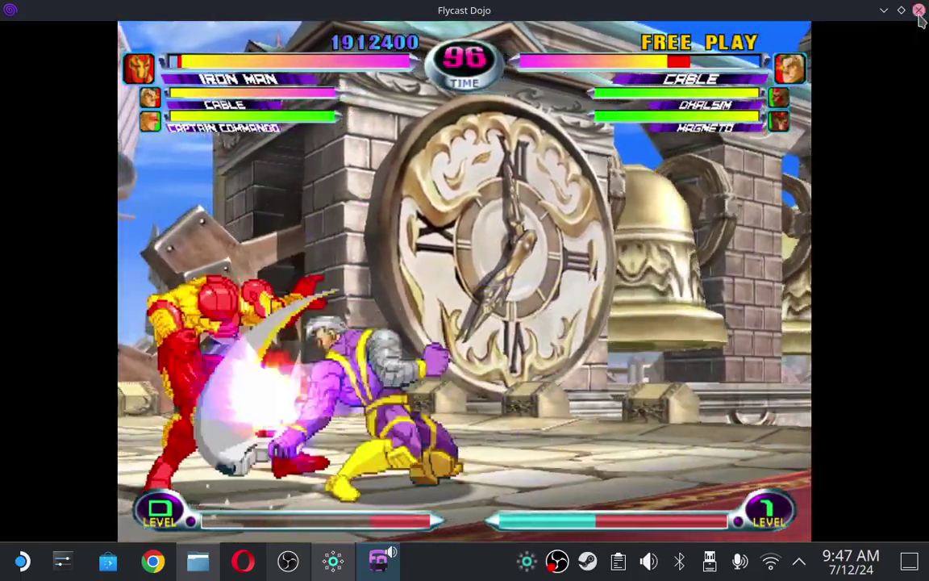
- Close the Flycast Dojo game and the Fightcade client, and switch back to OBS
{"action": "left_click", "coordinate": [919, 10]}
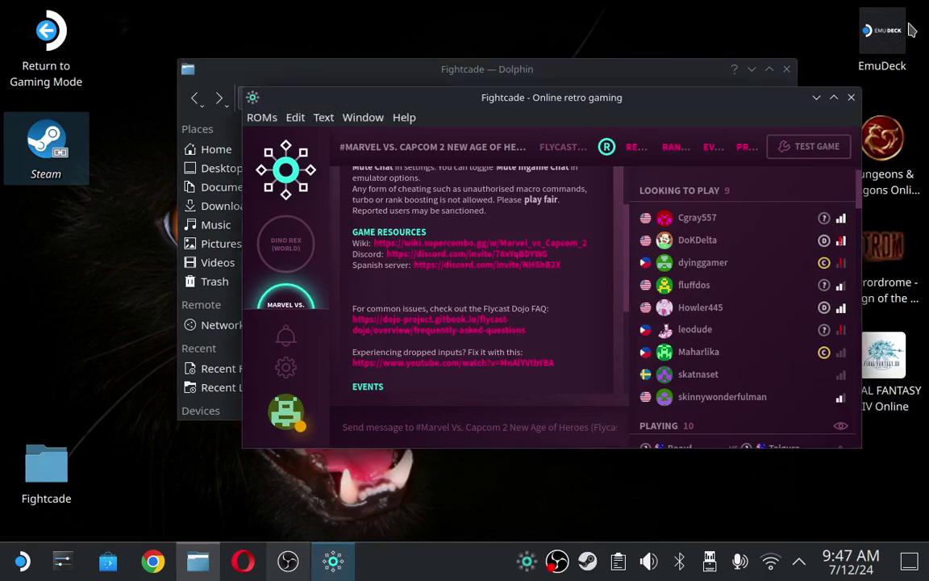
{"action": "left_click", "coordinate": [852, 98]}
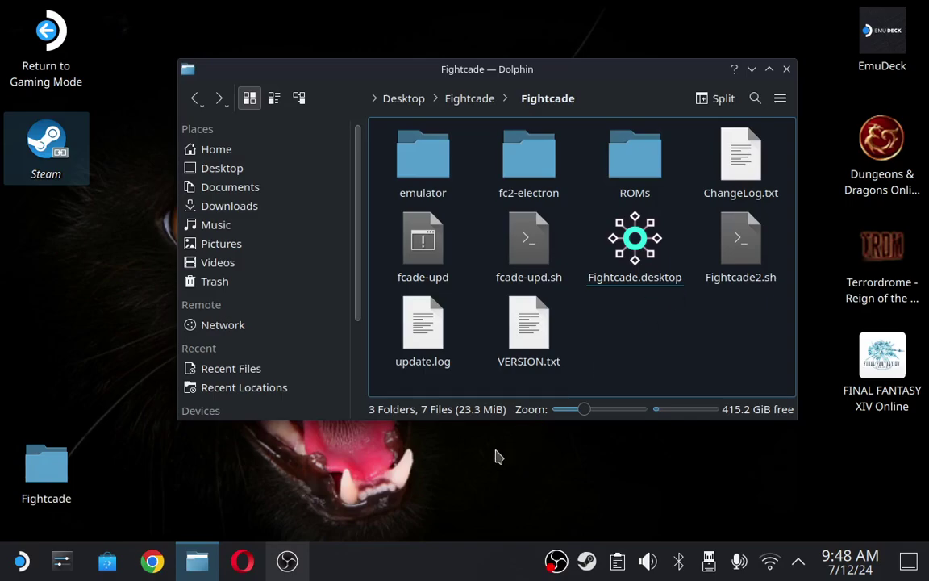
{"action": "left_click", "coordinate": [288, 563]}
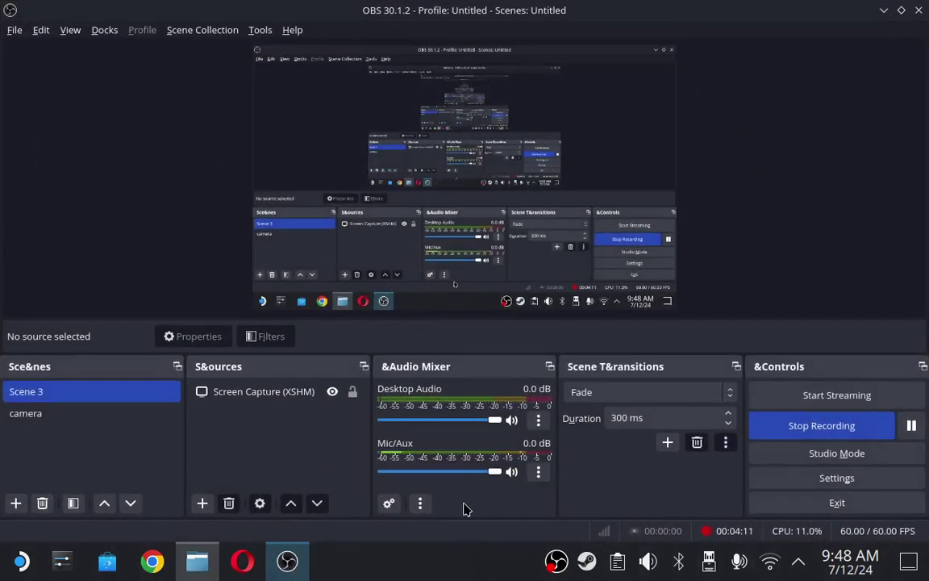